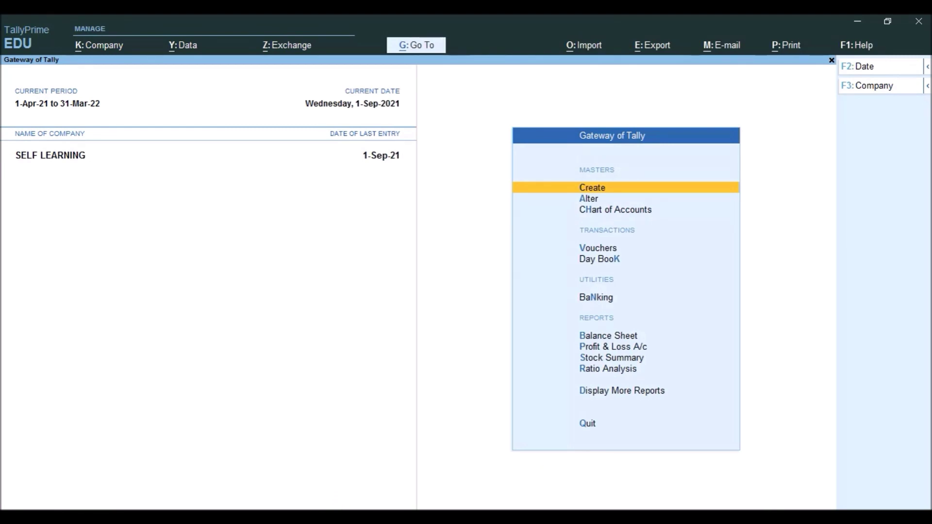
Switch to File Explorer and copy the full path of the 58 tdl folder containing Qr_UPI_tdl.txt.
{"action": "left_click", "coordinate": [313, 516]}
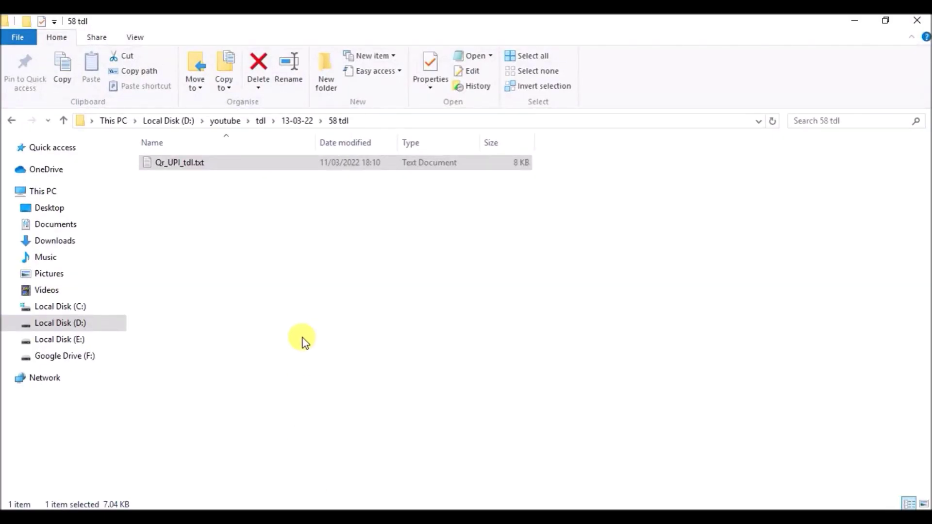
{"action": "left_click", "coordinate": [160, 158]}
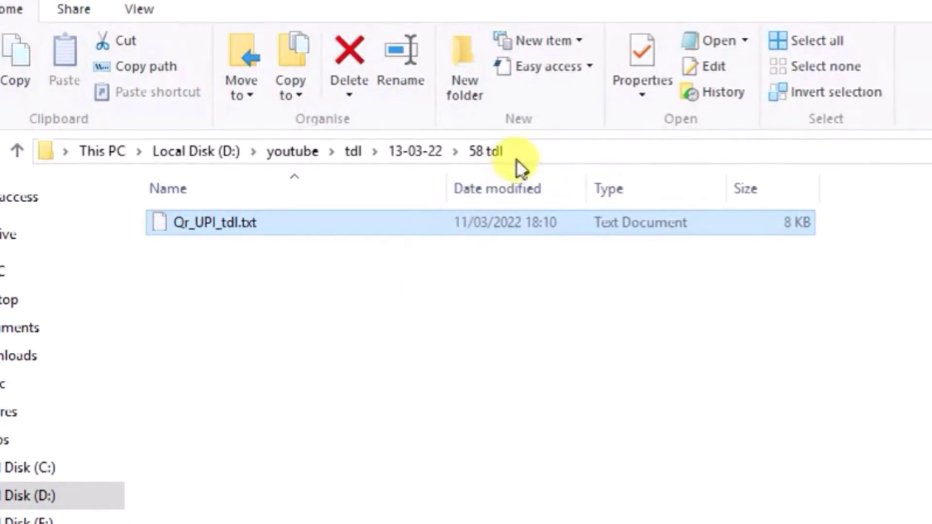
{"action": "left_click", "coordinate": [553, 147]}
{"action": "key", "text": "ctrl+c"}
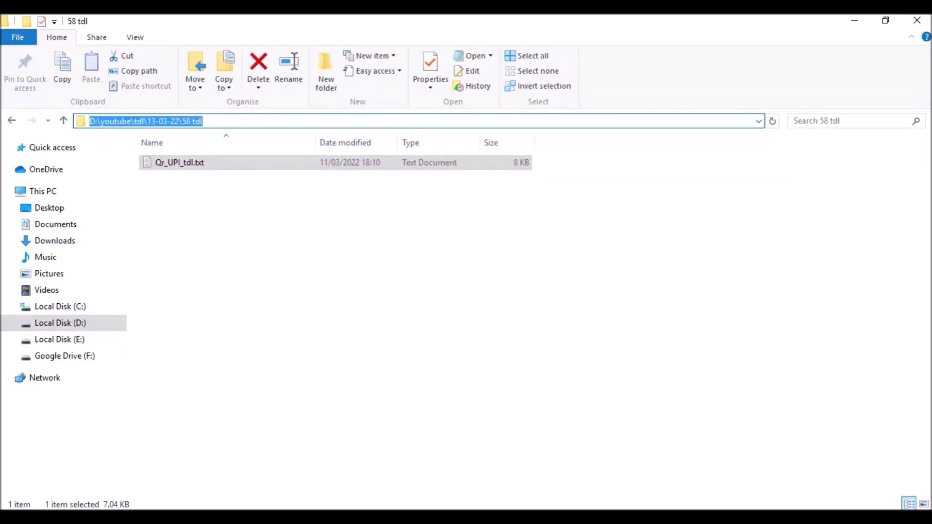
Switch back to TallyPrime and open the management screen for TDLs and add-ons.
{"action": "left_click", "coordinate": [573, 517]}
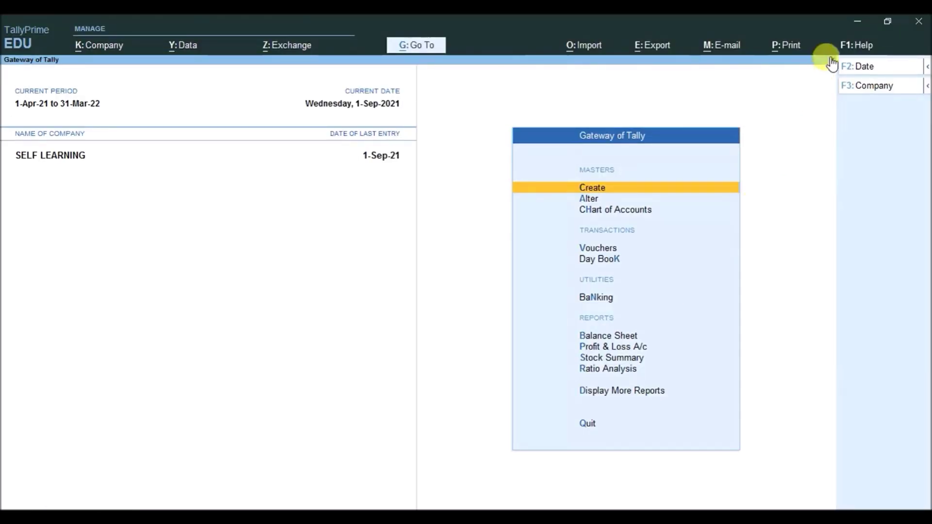
{"action": "left_click", "coordinate": [858, 52]}
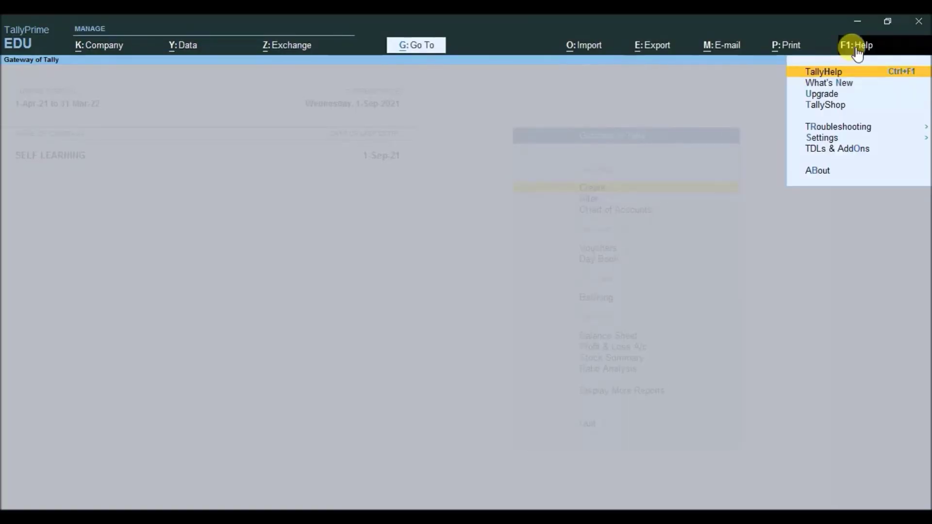
{"action": "key", "text": "Down"}
{"action": "key", "text": "Down"}
{"action": "key", "text": "Down"}
{"action": "key", "text": "Down"}
{"action": "key", "text": "Down"}
{"action": "key", "text": "Down"}
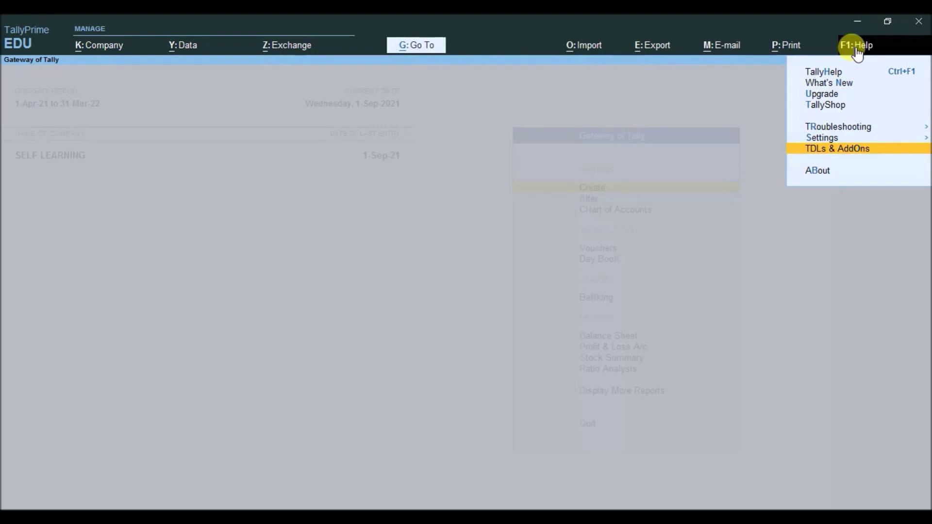
{"action": "key", "text": "Return"}
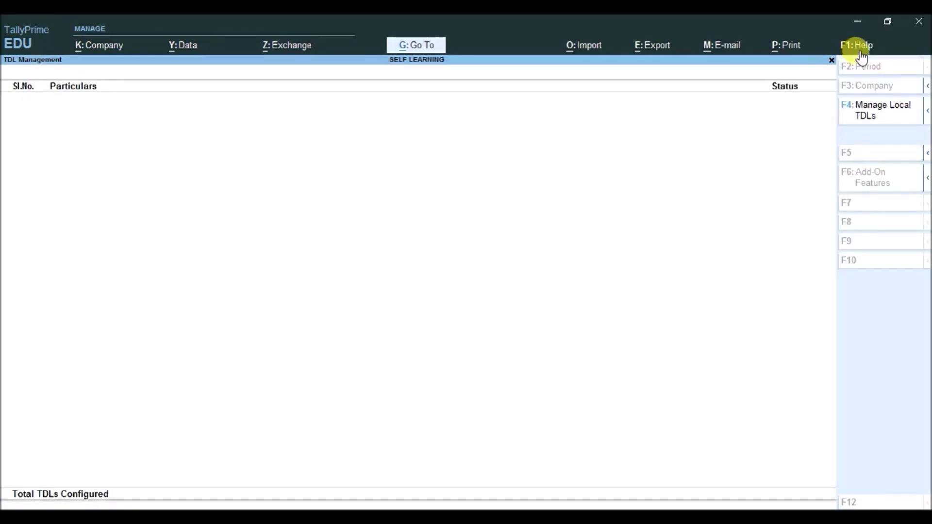
Configure Qr_UPI_tdl.txt from D:\youtube\tdl\13-03-22\58 tdl as a local TDL, with loading set to Yes.
{"action": "left_click", "coordinate": [880, 114]}
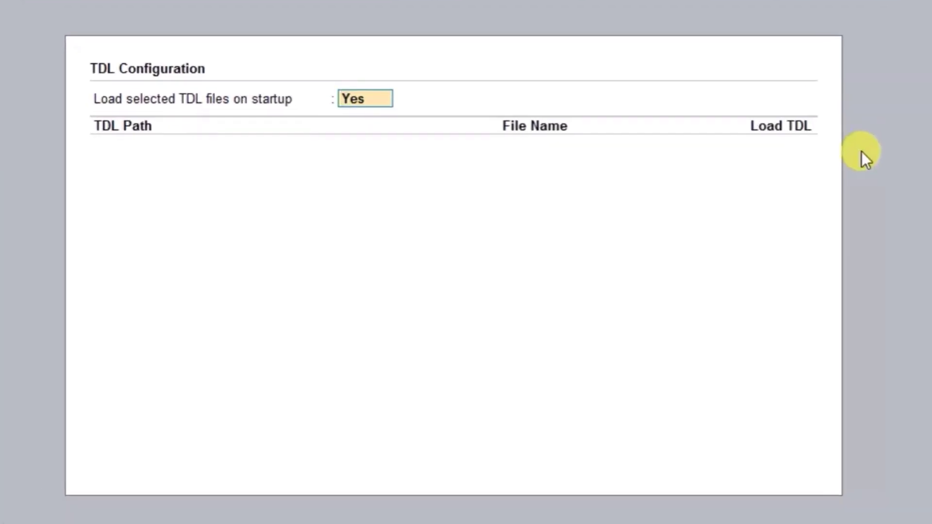
{"action": "key", "text": "Return"}
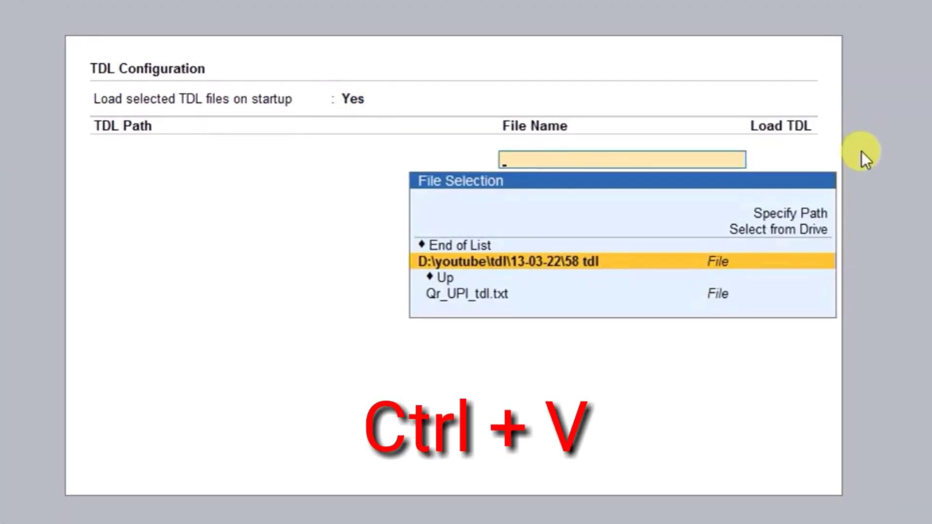
{"action": "key", "text": "ctrl+v"}
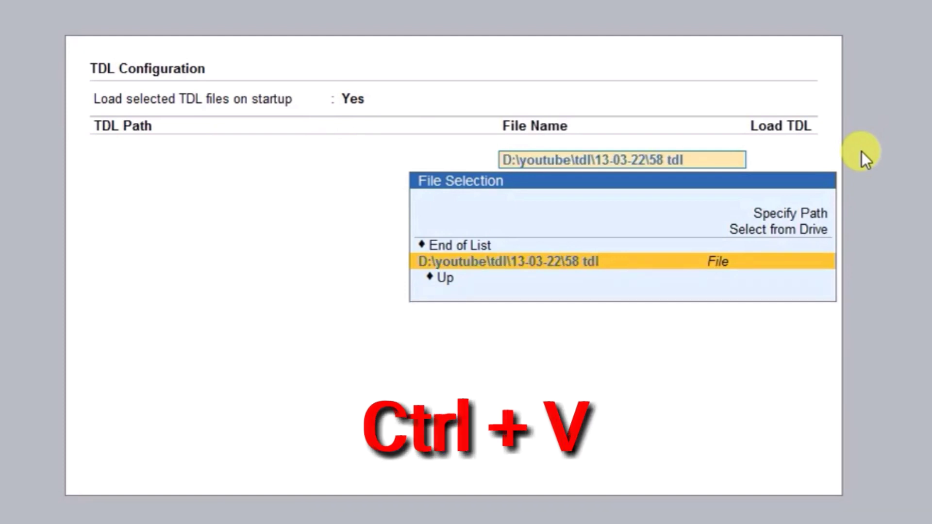
{"action": "key", "text": "Return"}
{"action": "key", "text": "Down"}
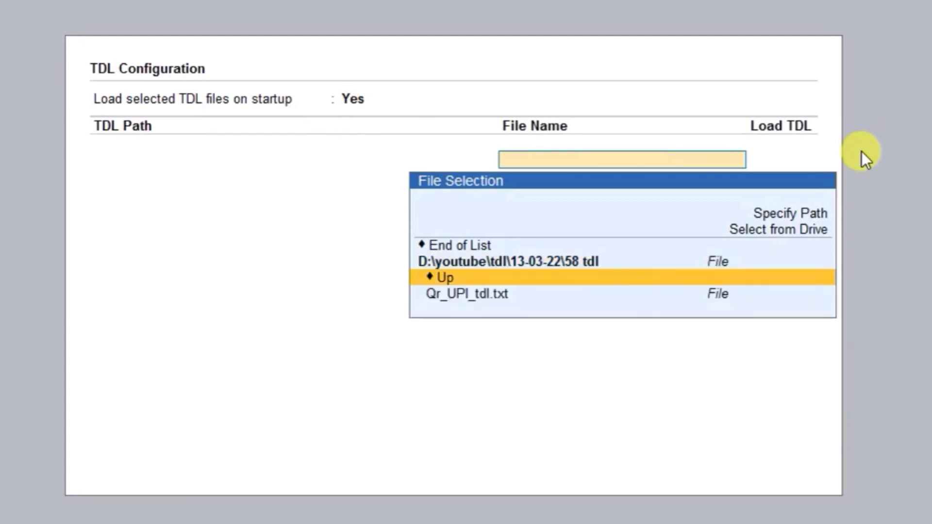
{"action": "key", "text": "Down"}
{"action": "key", "text": "Return"}
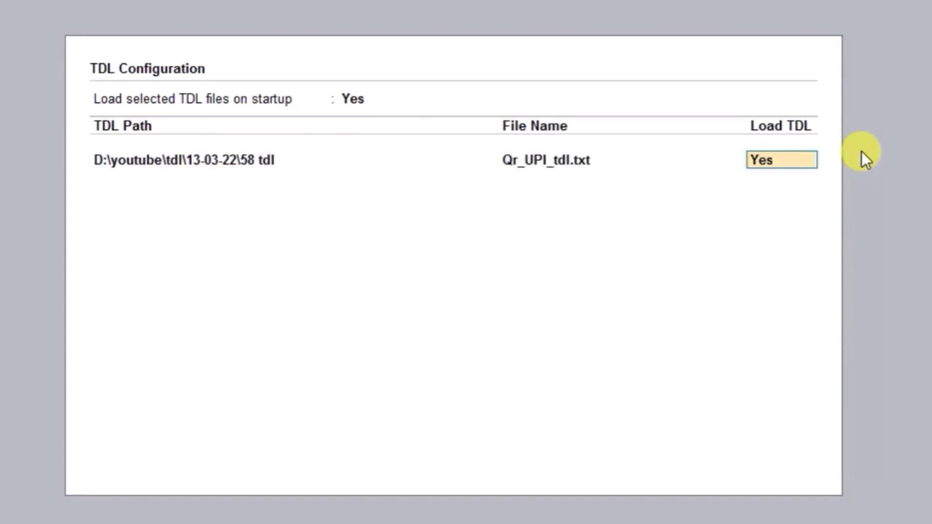
{"action": "key", "text": "Return"}
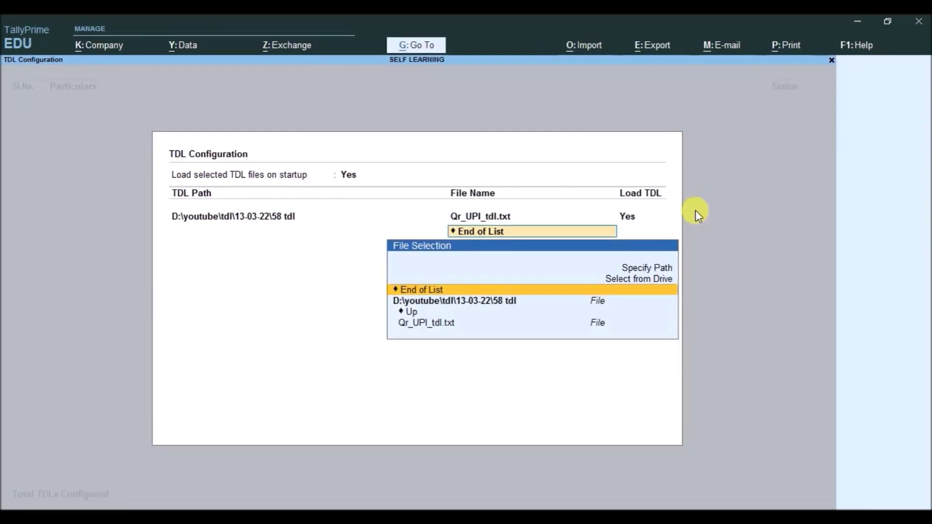
{"action": "key", "text": "Return"}
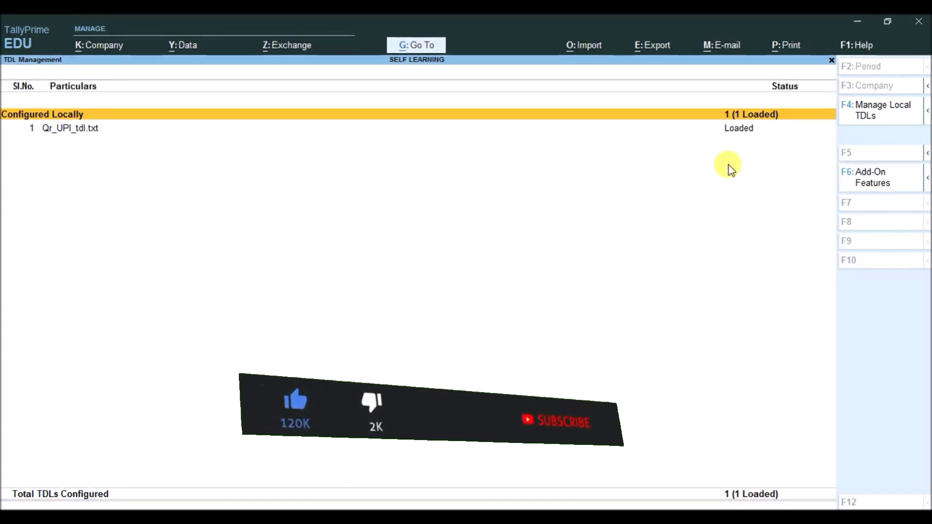
Set the add-on feature for the QR code location on the invoice to Beside Bank Details and accept it.
{"action": "key", "text": "Down"}
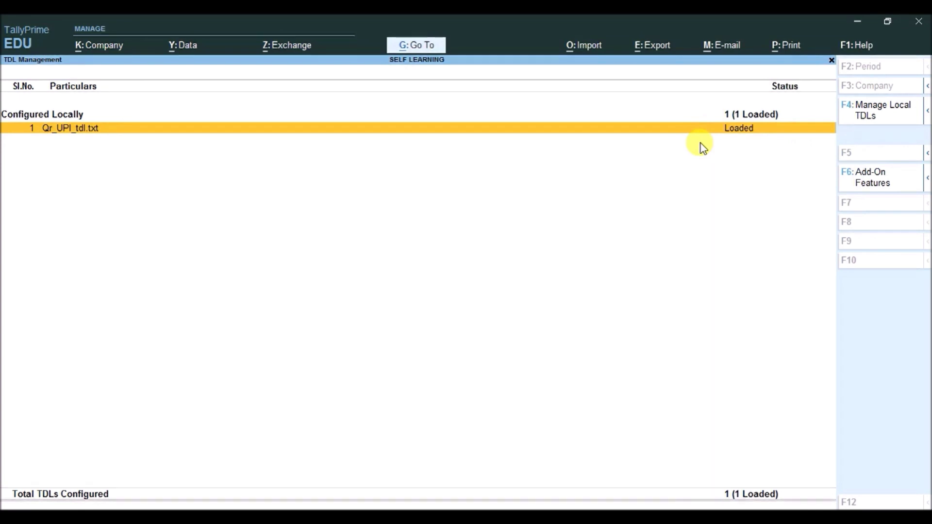
{"action": "left_click", "coordinate": [876, 177]}
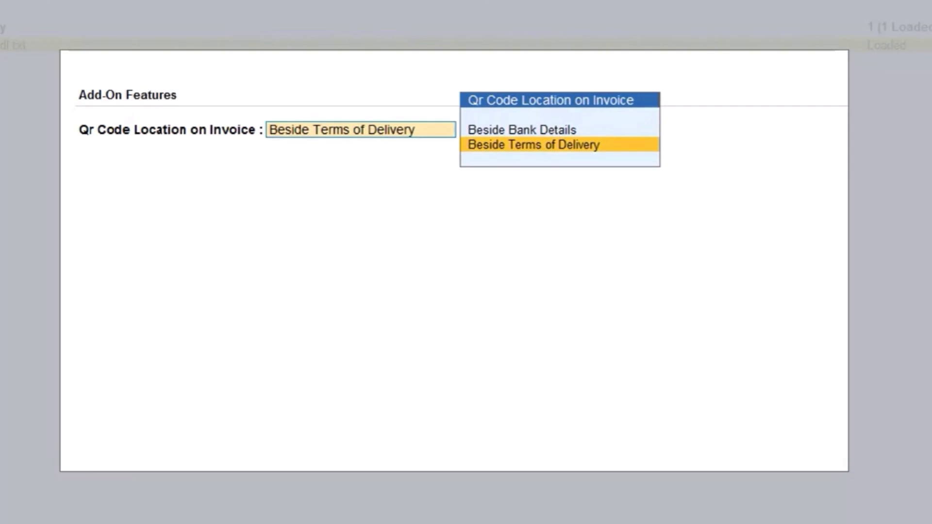
{"action": "key", "text": "Up"}
{"action": "key", "text": "Down"}
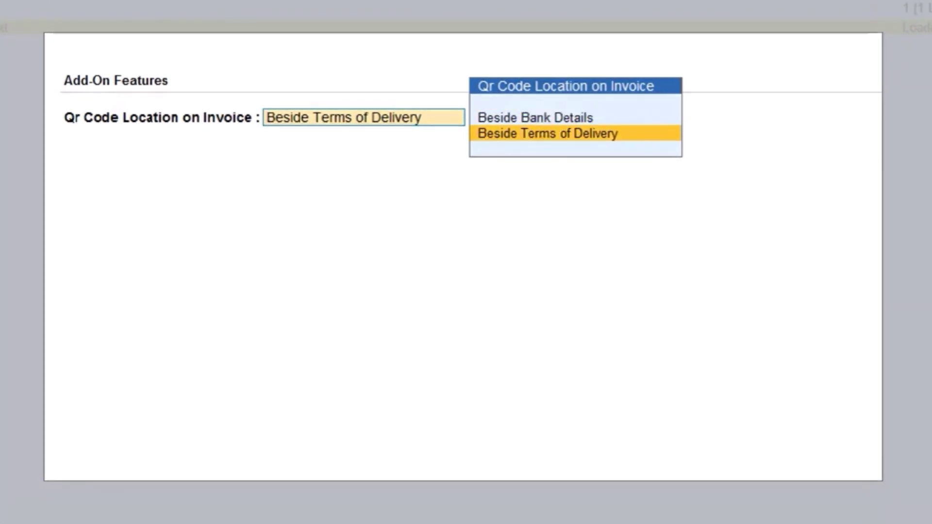
{"action": "key", "text": "Up"}
{"action": "key", "text": "Down"}
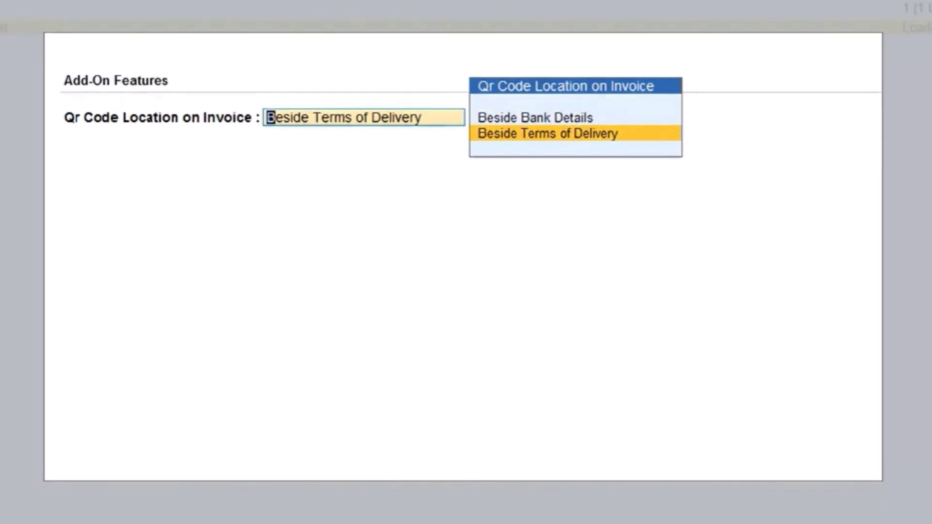
{"action": "key", "text": "Up"}
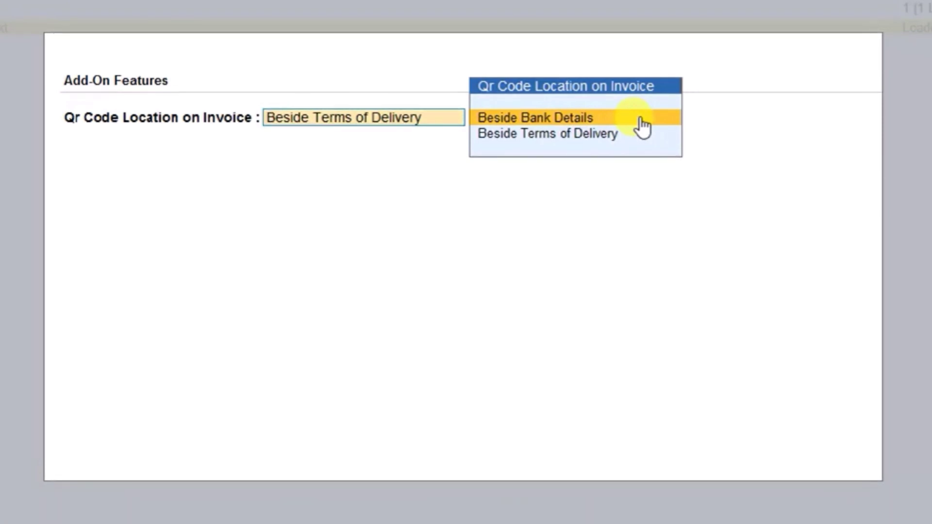
{"action": "key", "text": "Down"}
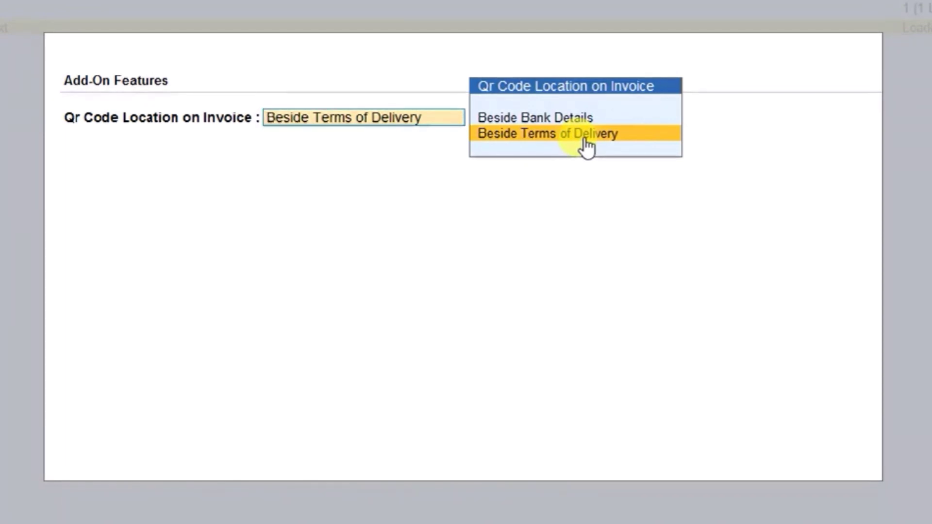
{"action": "key", "text": "Up"}
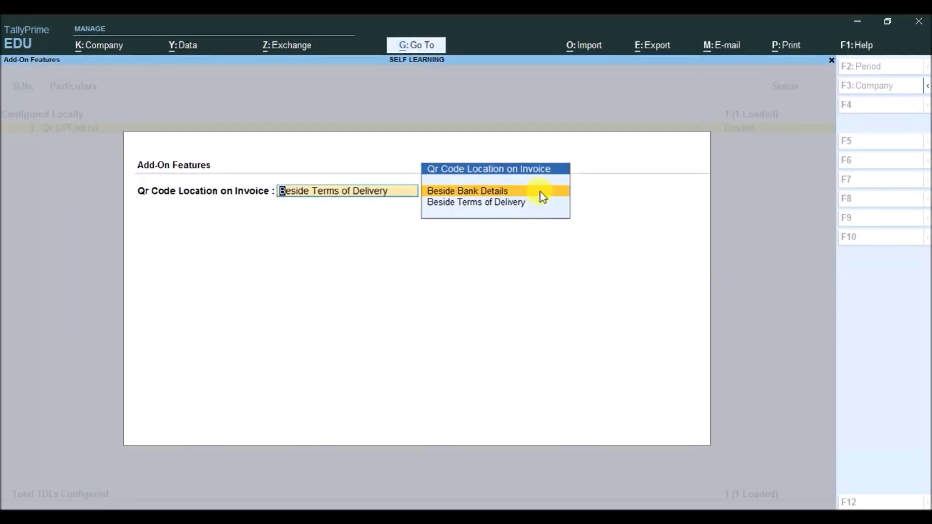
{"action": "left_click", "coordinate": [540, 192]}
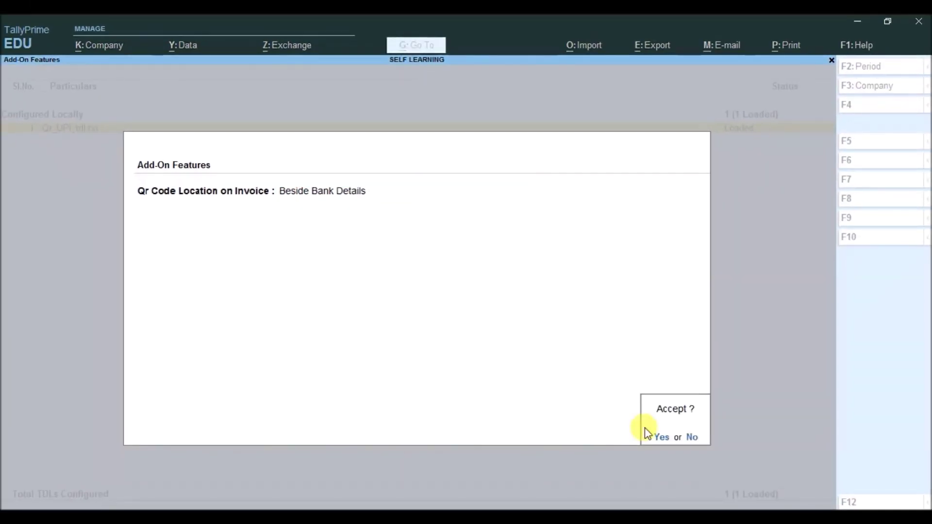
{"action": "left_click", "coordinate": [657, 437]}
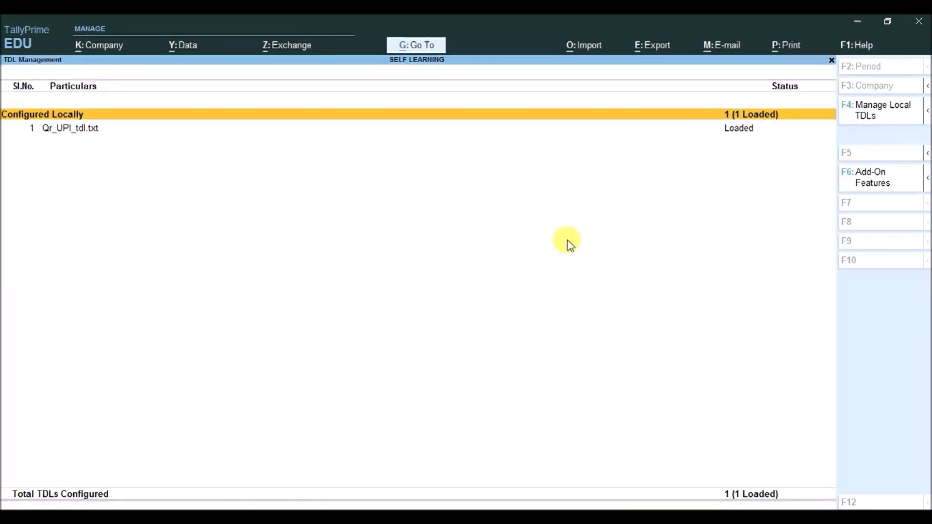
Open the Axis Bank Ltd ledger for alteration.
{"action": "left_click", "coordinate": [423, 49]}
{"action": "key", "text": "Up"}
{"action": "key", "text": "Up"}
{"action": "key", "text": "Up"}
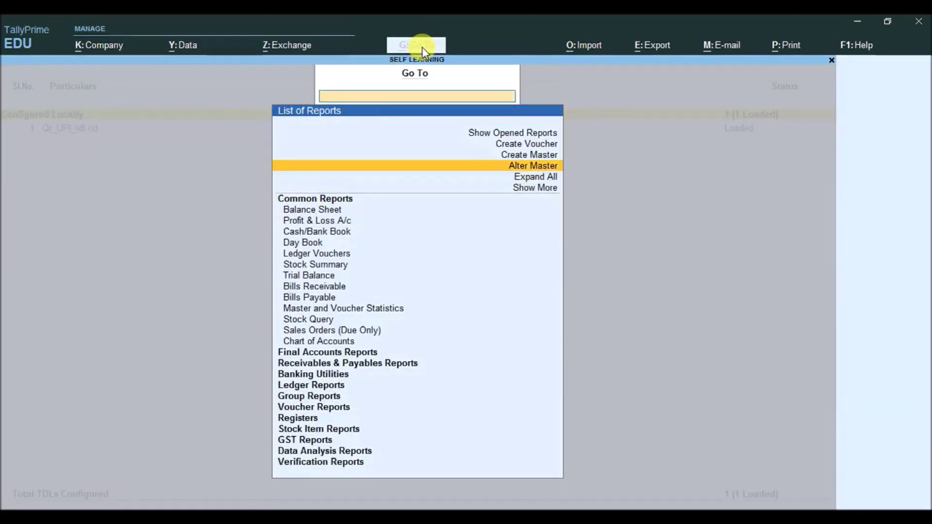
{"action": "key", "text": "Return"}
{"action": "key", "text": "Down"}
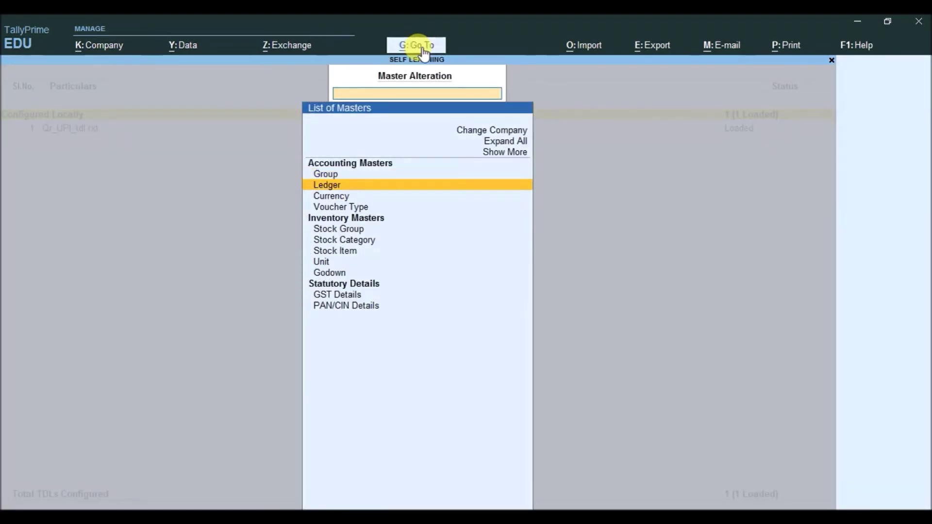
{"action": "key", "text": "Return"}
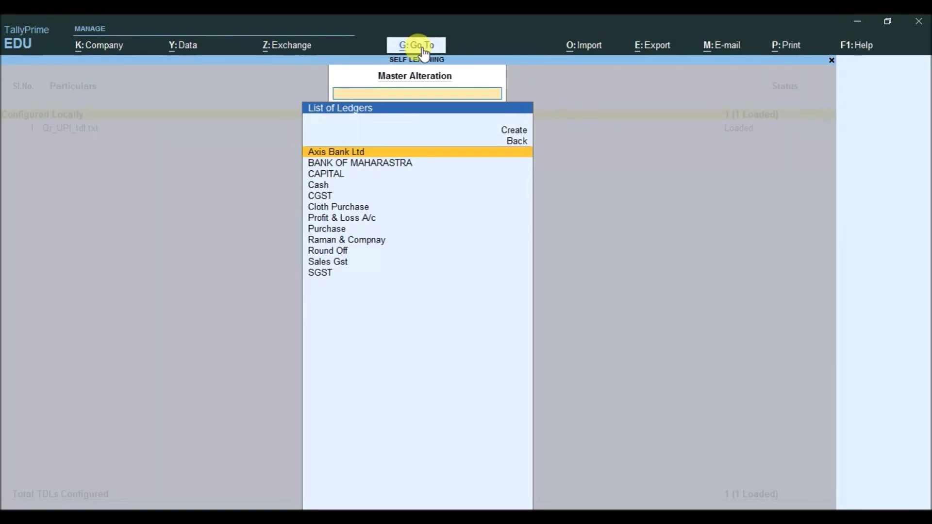
{"action": "key", "text": "Down"}
{"action": "key", "text": "Down"}
{"action": "key", "text": "Down"}
{"action": "key", "text": "Down"}
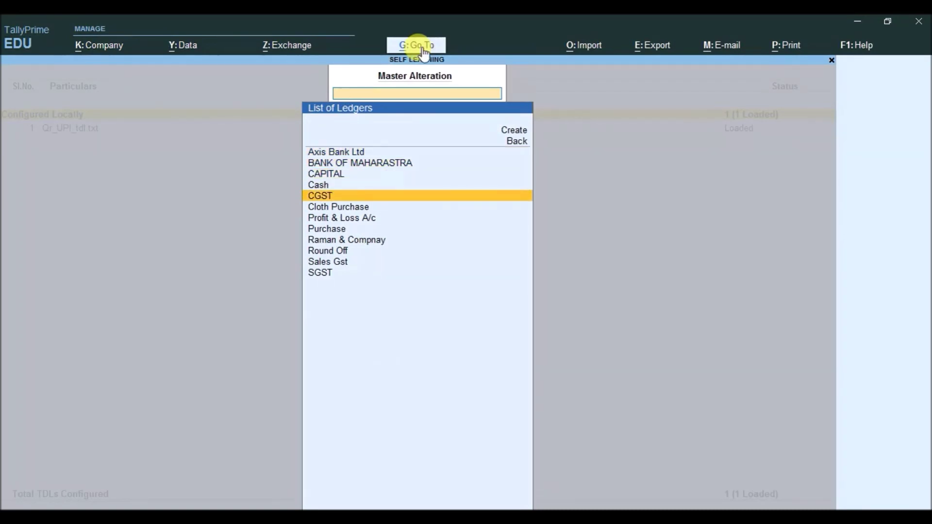
{"action": "key", "text": "Up"}
{"action": "key", "text": "Up"}
{"action": "key", "text": "Up"}
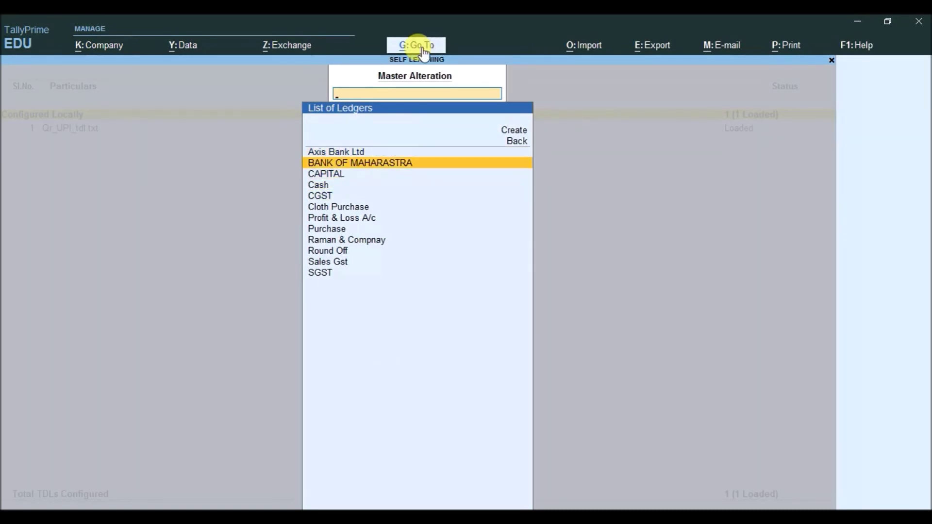
{"action": "key", "text": "Up"}
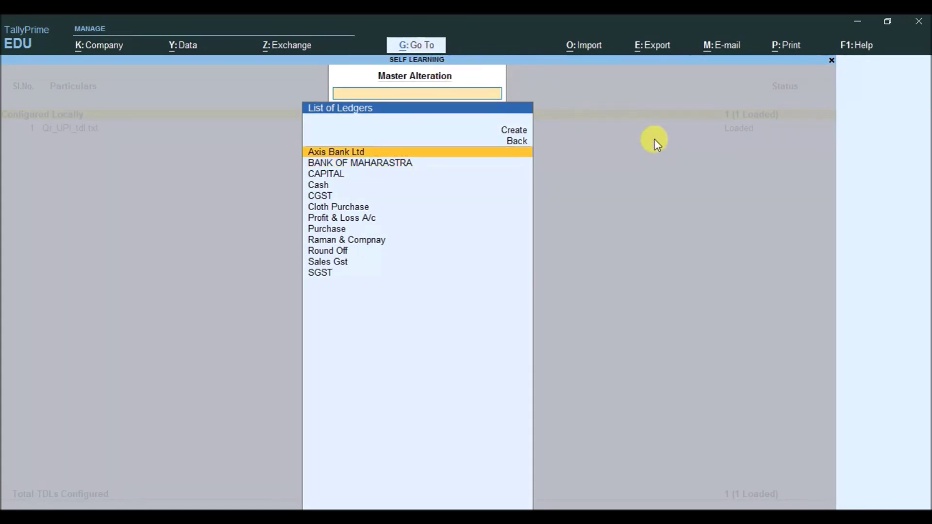
{"action": "key", "text": "Return"}
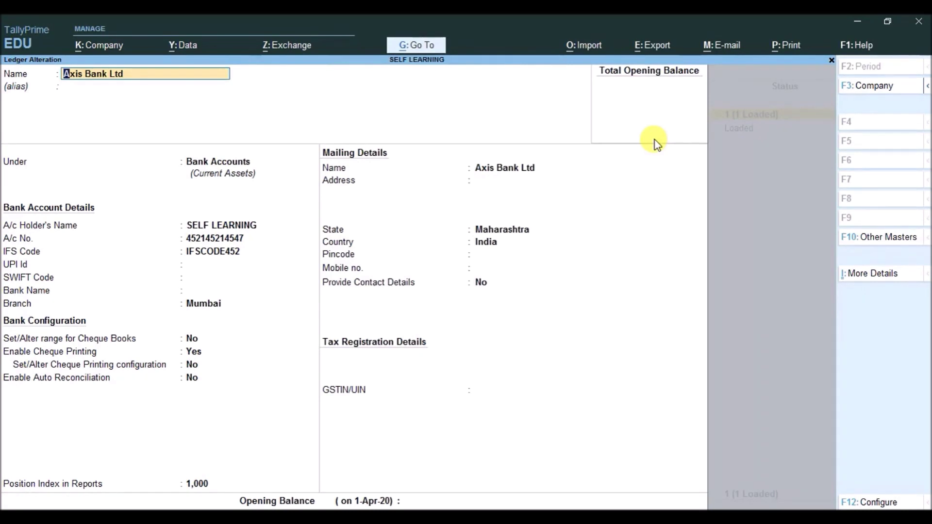
Enter the UPI ID in the bank account details of the Axis Bank Ltd ledger, keeping the preceding fields.
{"action": "key", "text": "Return"}
{"action": "key", "text": "Return"}
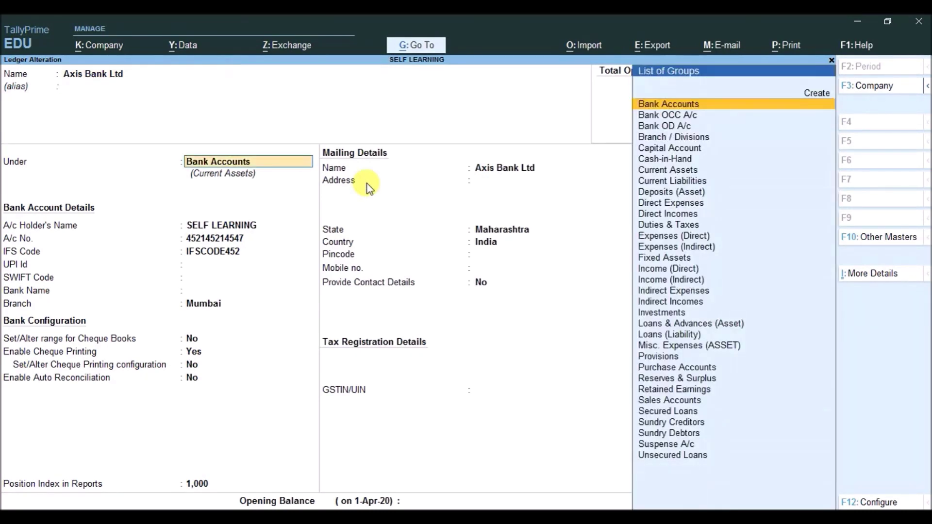
{"action": "key", "text": "Return"}
{"action": "key", "text": "Return"}
{"action": "key", "text": "Return"}
{"action": "key", "text": "Return"}
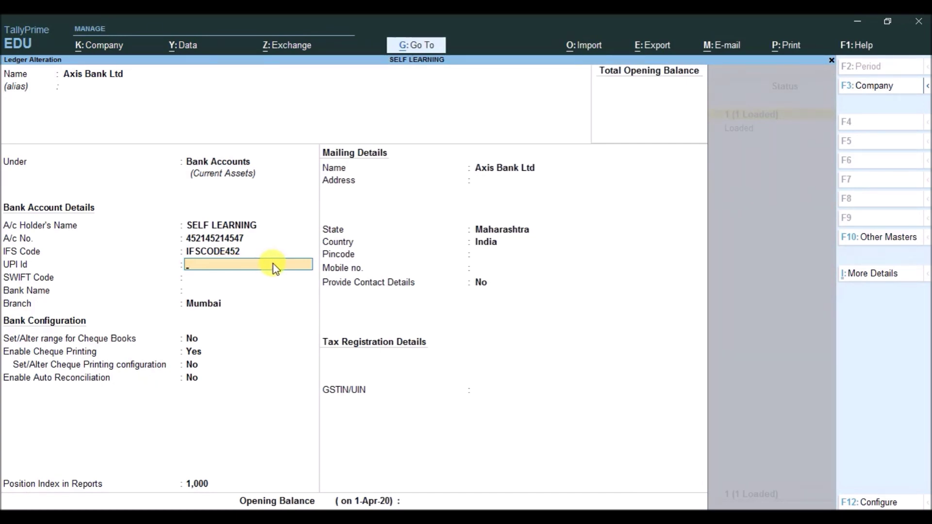
{"action": "type", "text": "Upi@axis"}
{"action": "key", "text": "Return"}
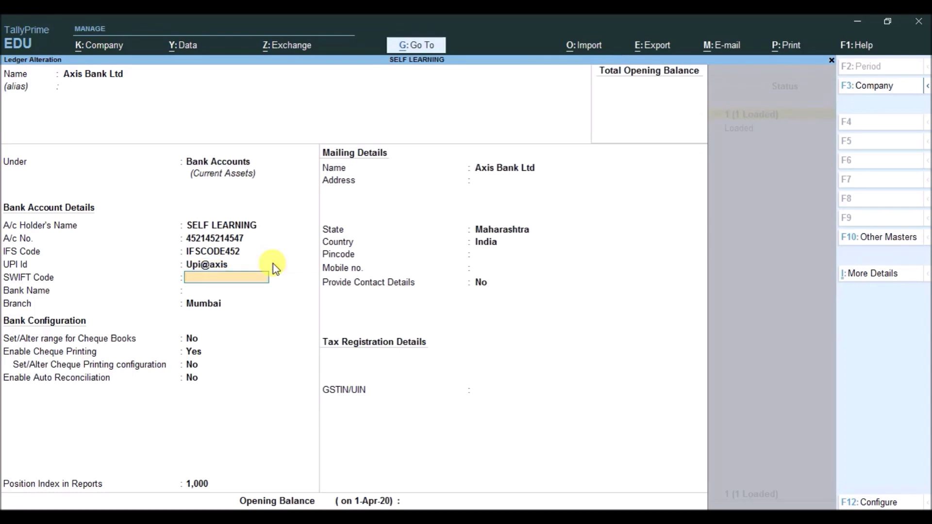
Set the bank name to Not Applicable in the Axis Bank Ltd ledger, keeping the remaining bank details and bank configuration.
{"action": "key", "text": "Return"}
{"action": "key", "text": "Return"}
{"action": "key", "text": "Return"}
{"action": "key", "text": "Return"}
{"action": "key", "text": "Return"}
{"action": "key", "text": "Return"}
{"action": "key", "text": "Return"}
{"action": "key", "text": "Return"}
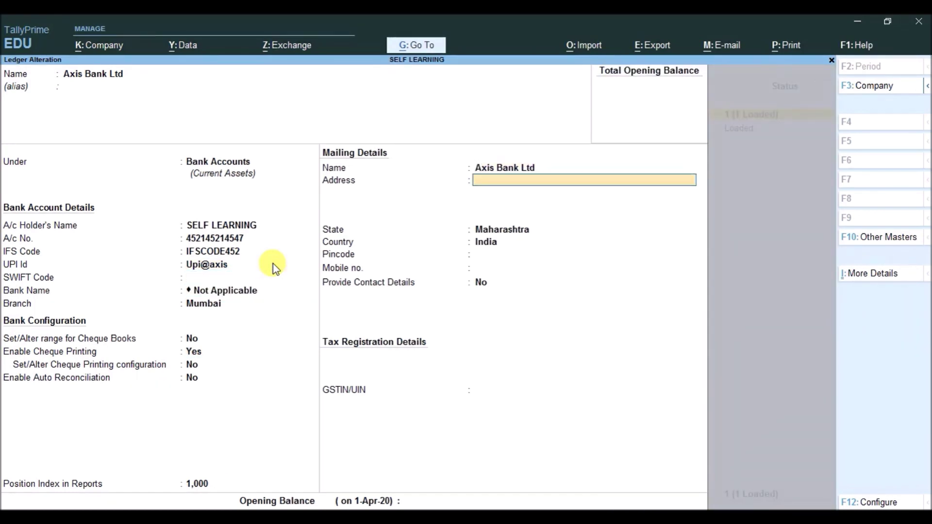
Keep the ledger's mailing details, tax details and opening balance as they are, save it, and return to the Gateway of Tally.
{"action": "key", "text": "Return"}
{"action": "key", "text": "Return"}
{"action": "key", "text": "Return"}
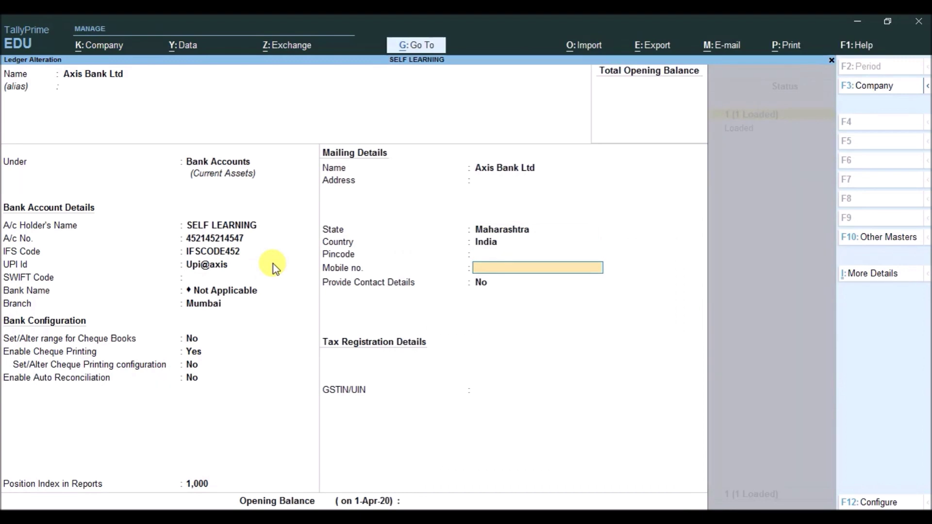
{"action": "key", "text": "Return"}
{"action": "key", "text": "Return"}
{"action": "key", "text": "Return"}
{"action": "key", "text": "Return"}
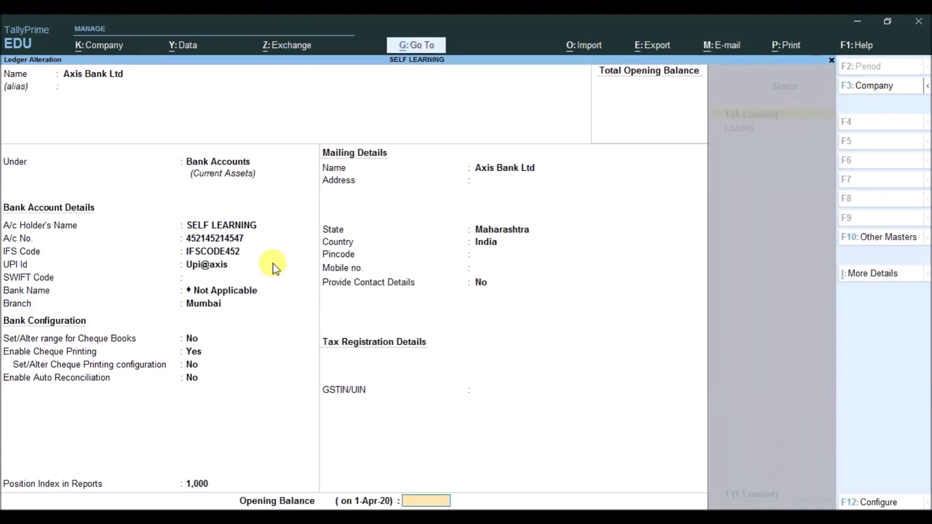
{"action": "key", "text": "Return"}
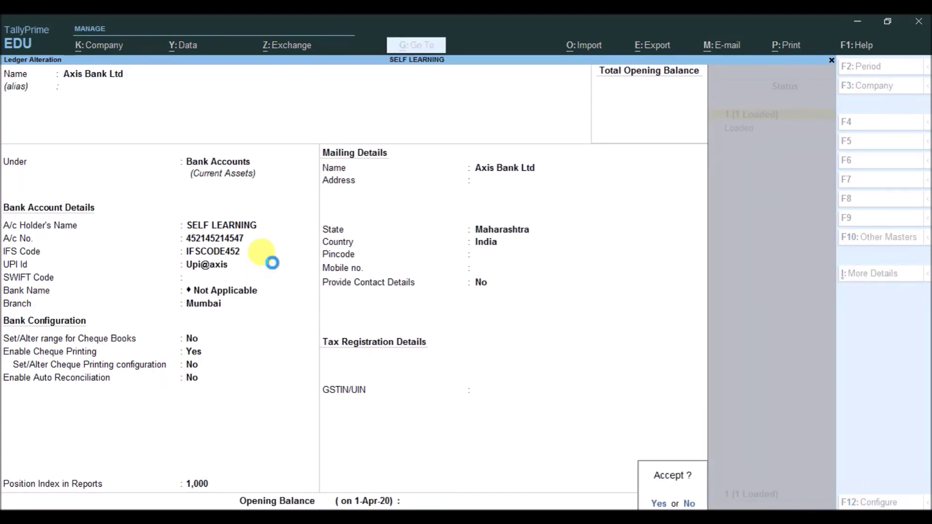
{"action": "key", "text": "Return"}
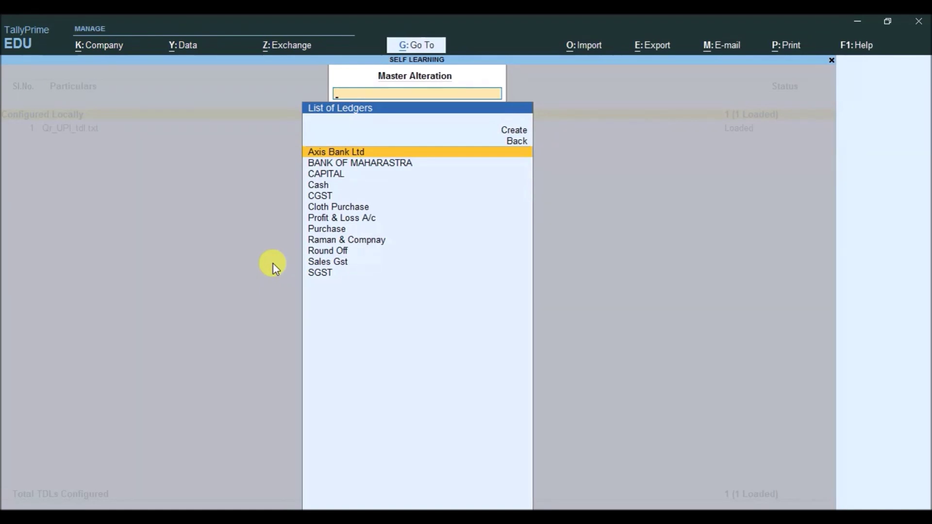
{"action": "key", "text": "Escape"}
{"action": "key", "text": "Escape"}
{"action": "key", "text": "Escape"}
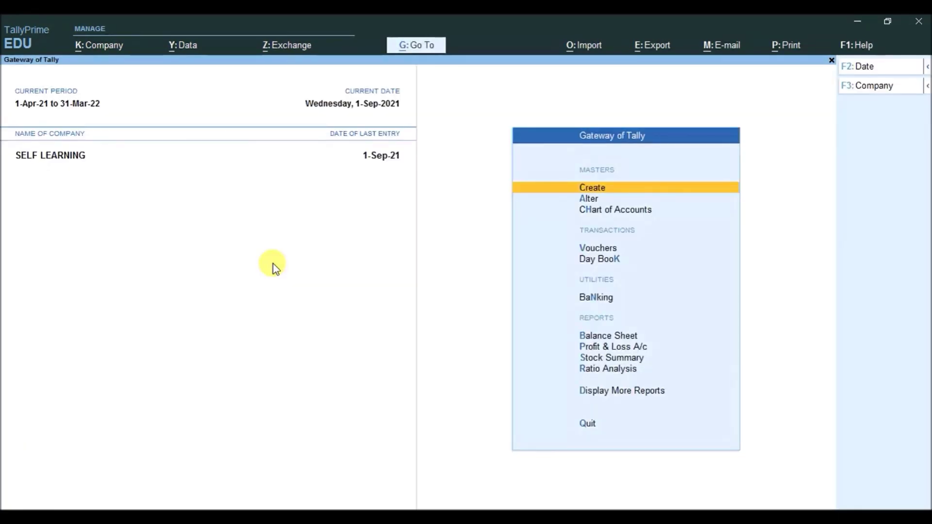
Open the 6,050.00 sales voucher for Raman & Compnay from the September 2021 sales register.
{"action": "key", "text": "d"}
{"action": "key", "text": "a"}
{"action": "key", "text": "s"}
{"action": "key", "text": "Return"}
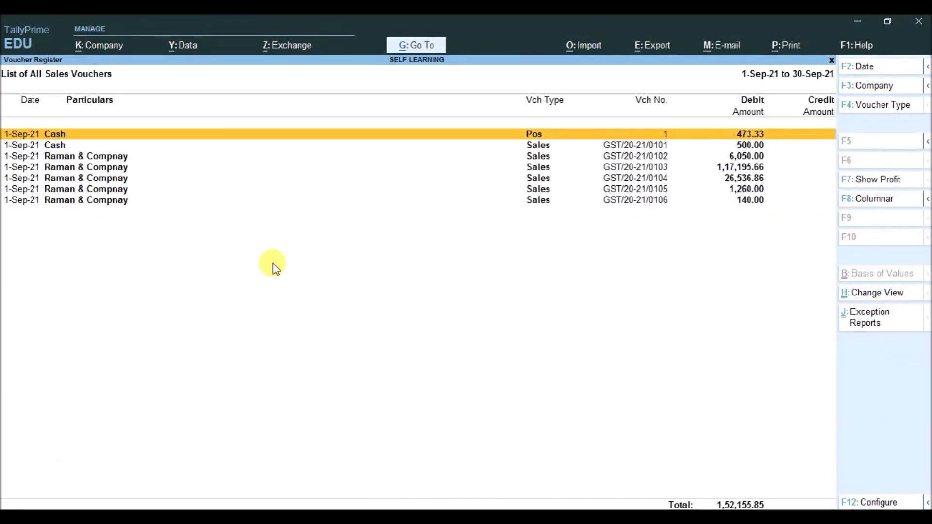
{"action": "key", "text": "Down"}
{"action": "key", "text": "Down"}
{"action": "key", "text": "Return"}
Preview the tax invoice zoomed in, check the QR code beside the bank details, and return to the Gateway of Tally.
{"action": "key", "text": "alt+p"}
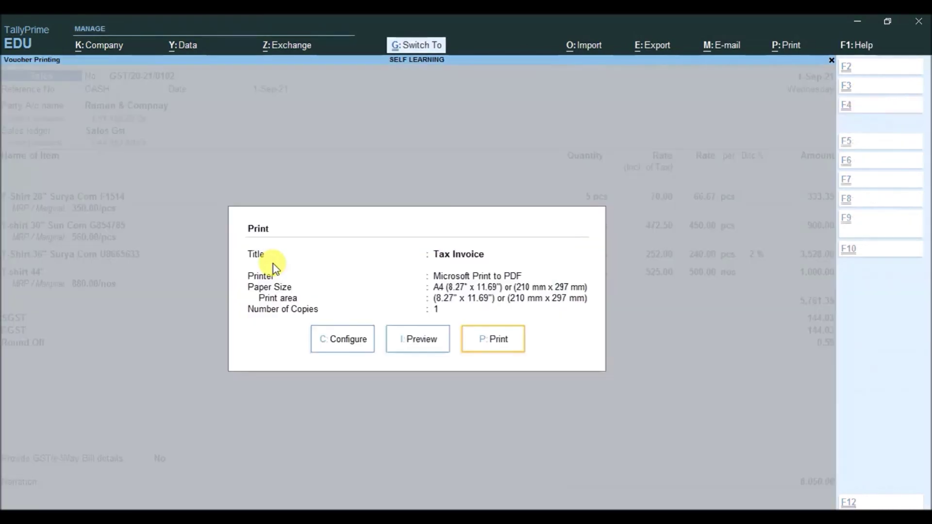
{"action": "key", "text": "i"}
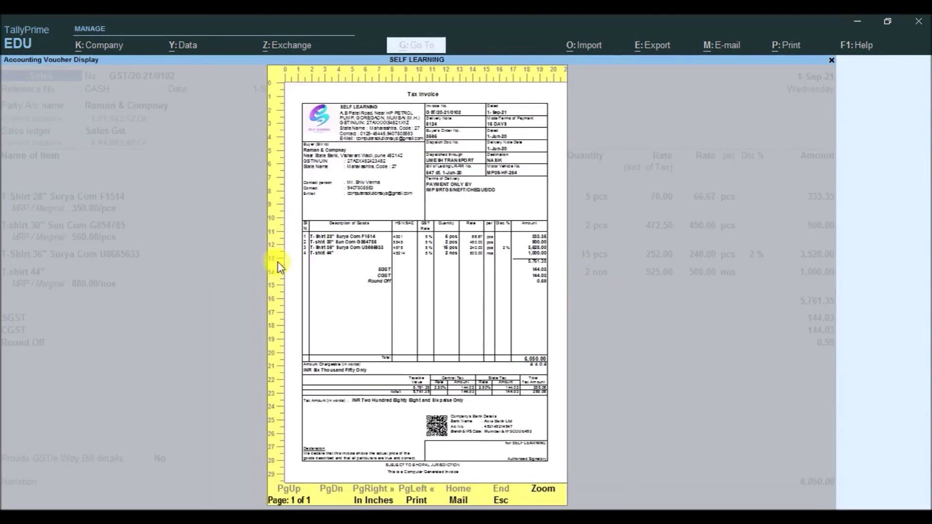
{"action": "key", "text": "alt+z"}
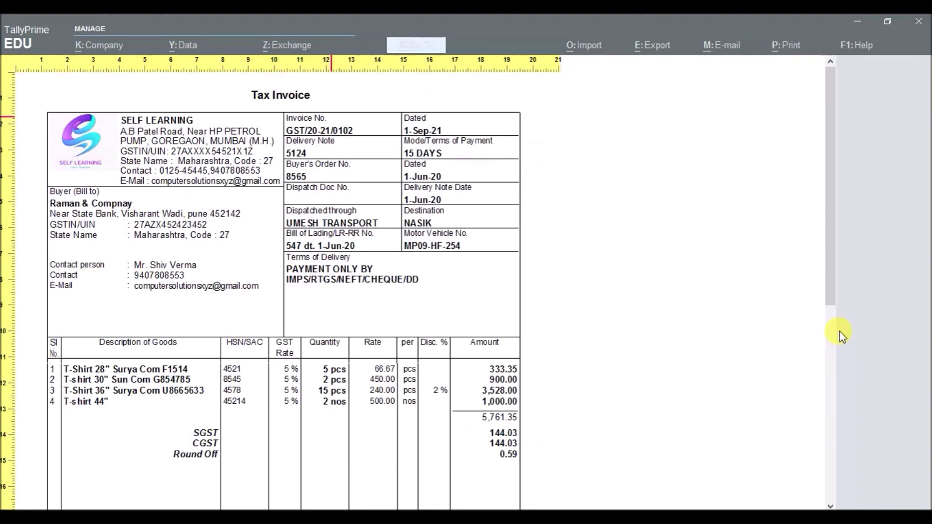
{"action": "left_click", "coordinate": [833, 357]}
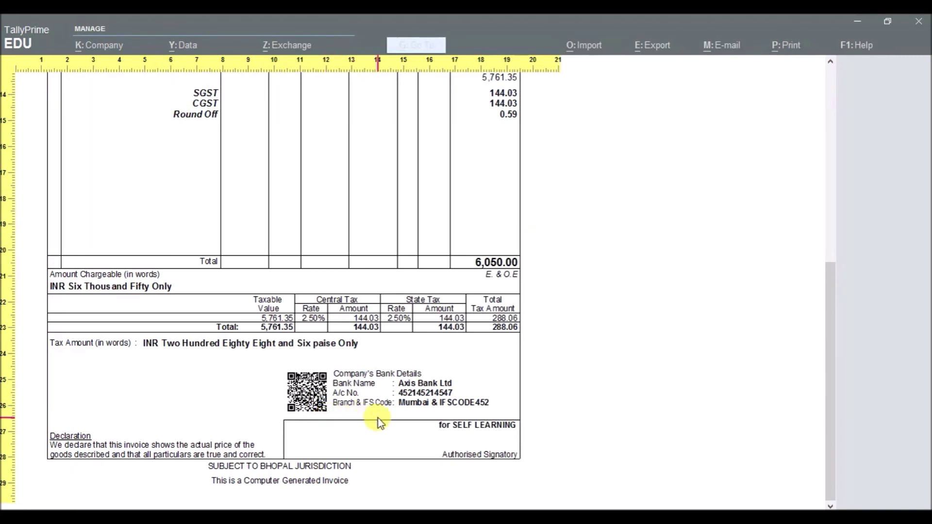
{"action": "key", "text": "Escape"}
{"action": "key", "text": "Escape"}
{"action": "key", "text": "Escape"}
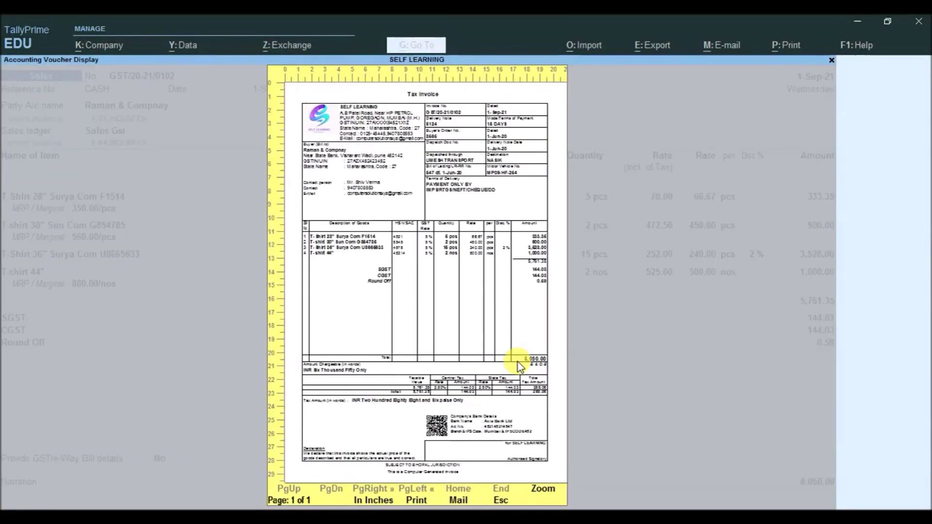
{"action": "key", "text": "y"}
{"action": "key", "text": "Escape"}
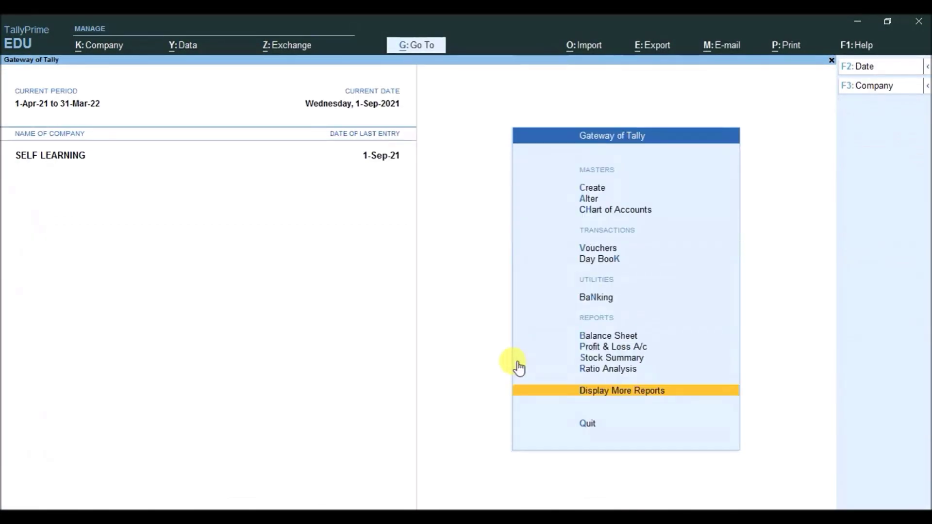
Set the add-on feature for the QR code location on the invoice to Beside Terms of Delivery and accept it.
{"action": "key", "text": "F1"}
{"action": "key", "text": "l"}
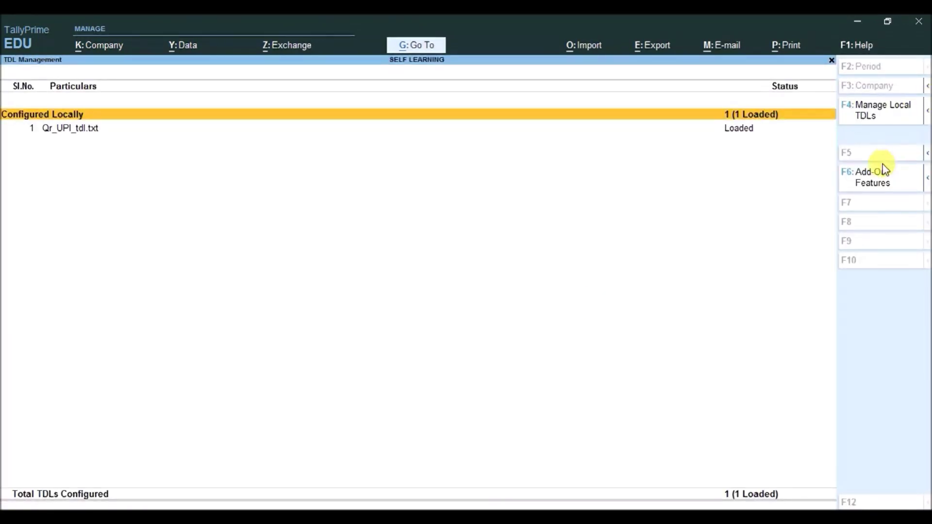
{"action": "left_click", "coordinate": [862, 185]}
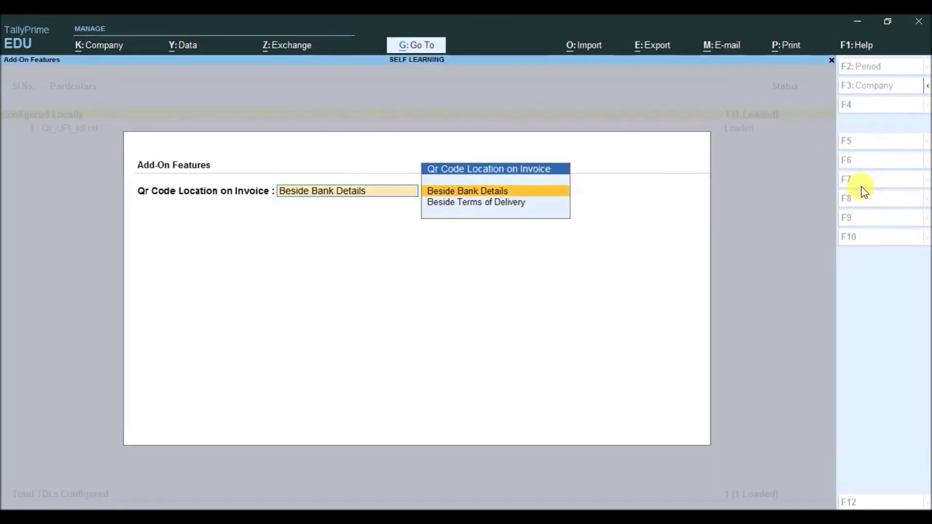
{"action": "key", "text": "Down"}
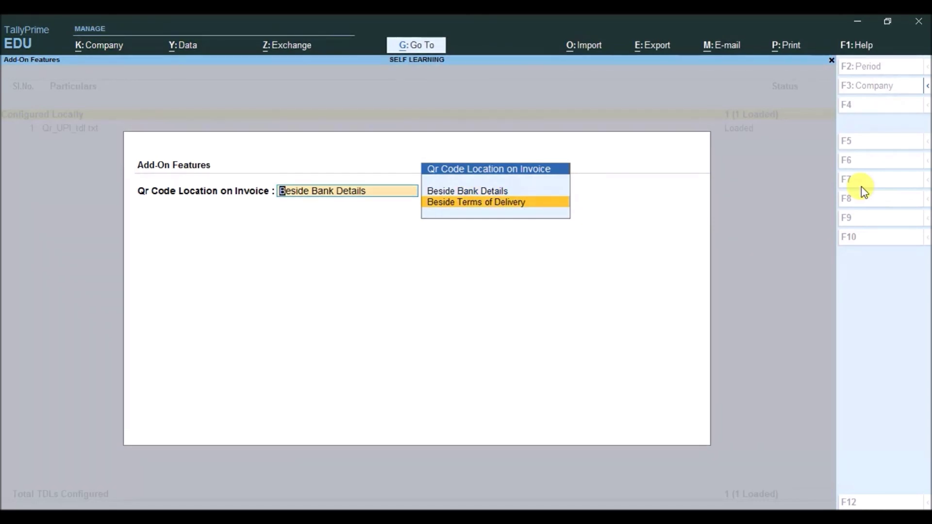
{"action": "key", "text": "Return"}
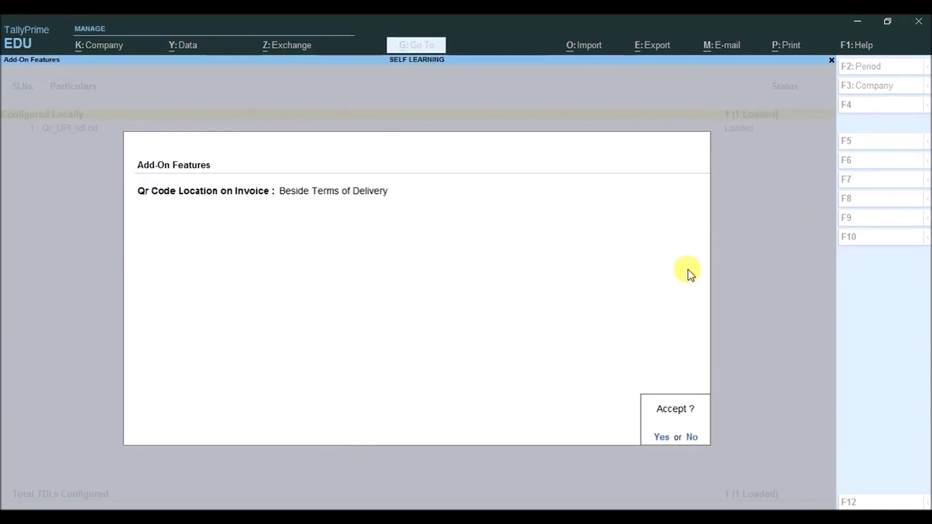
{"action": "left_click", "coordinate": [660, 441]}
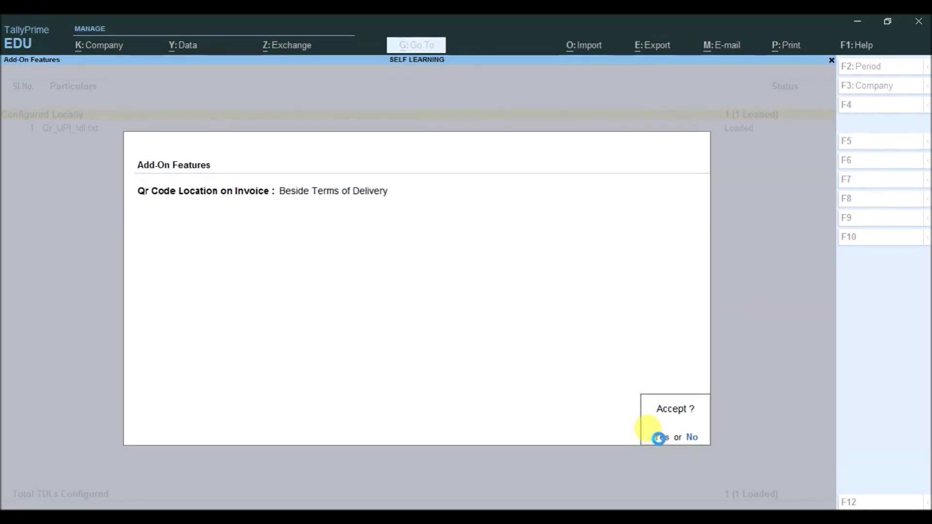
{"action": "key", "text": "Escape"}
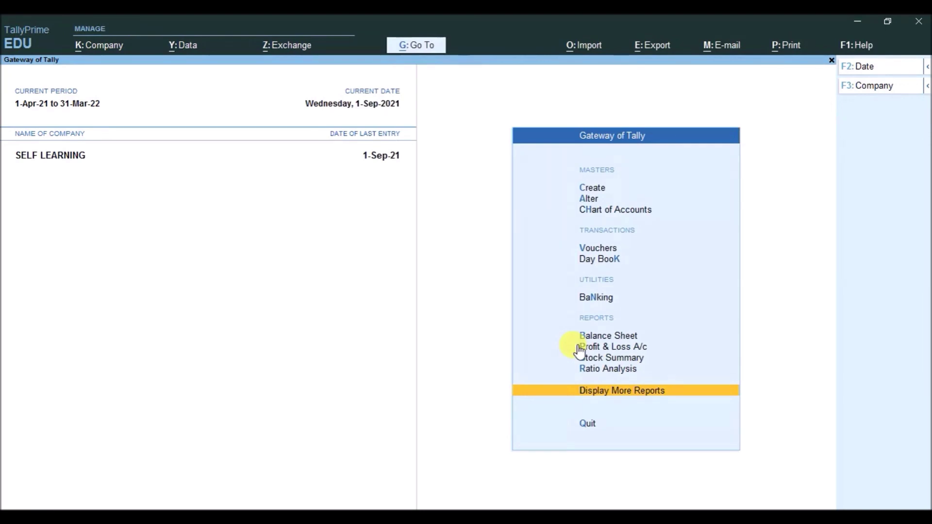
Reopen the 6,050.00 Raman & Compnay sales voucher from the sales register.
{"action": "key", "text": "d"}
{"action": "key", "text": "a"}
{"action": "key", "text": "s"}
{"action": "key", "text": "Return"}
{"action": "key", "text": "Down"}
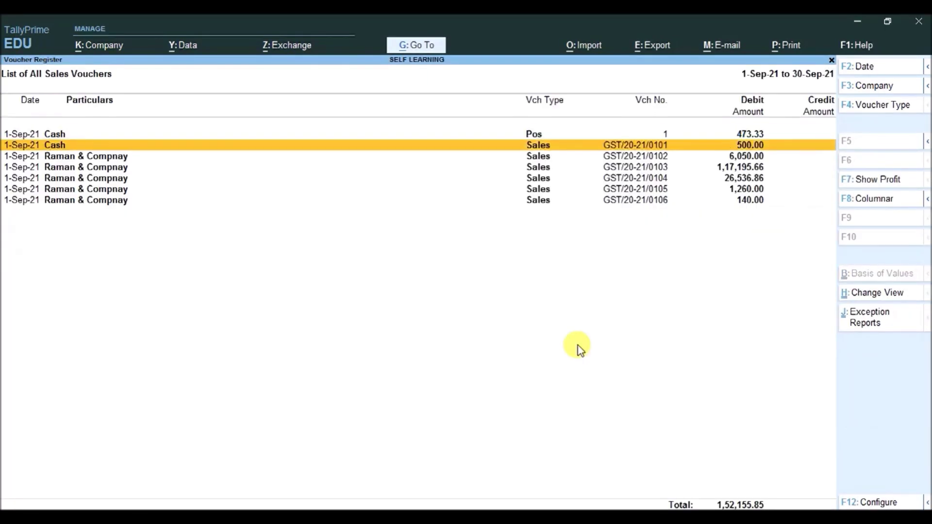
{"action": "key", "text": "Down"}
{"action": "key", "text": "Down"}
{"action": "key", "text": "Up"}
{"action": "key", "text": "Return"}
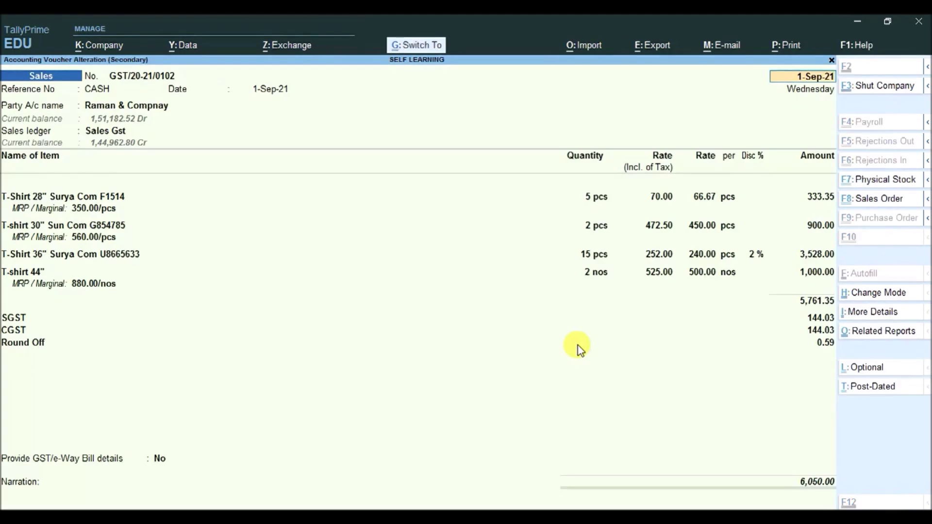
Preview the tax invoice zoomed in and examine the QR code placement in the terms of delivery and bank details areas.
{"action": "key", "text": "ctrl+p"}
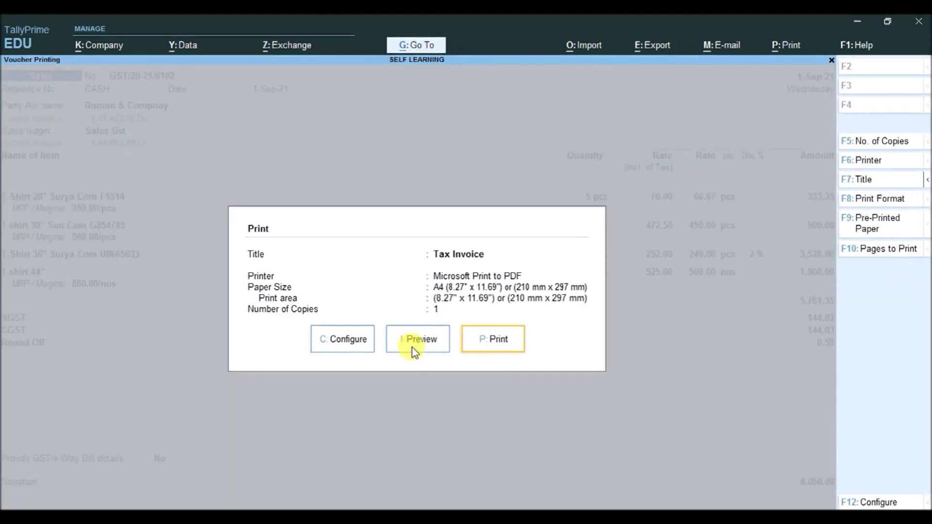
{"action": "left_click", "coordinate": [412, 348]}
{"action": "key", "text": "alt+z"}
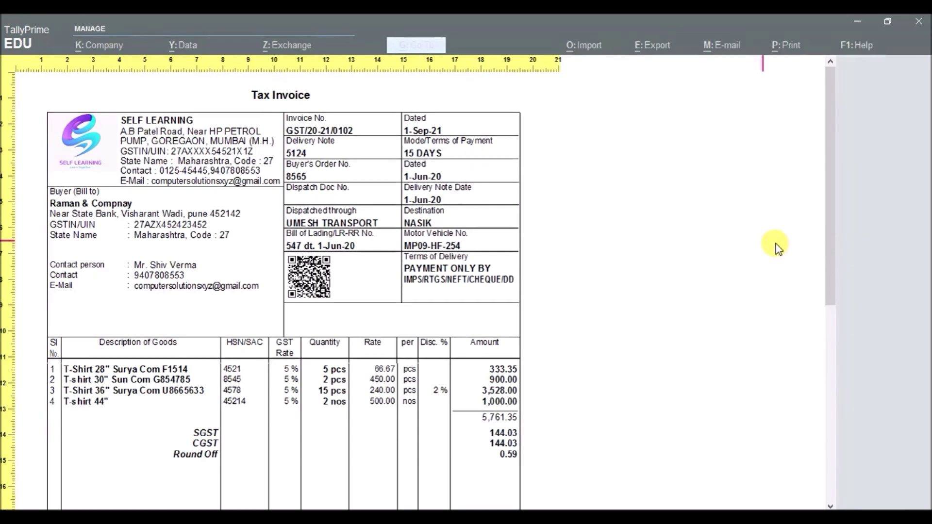
{"action": "left_click_drag", "start_coordinate": [828, 267], "coordinate": [849, 410]}
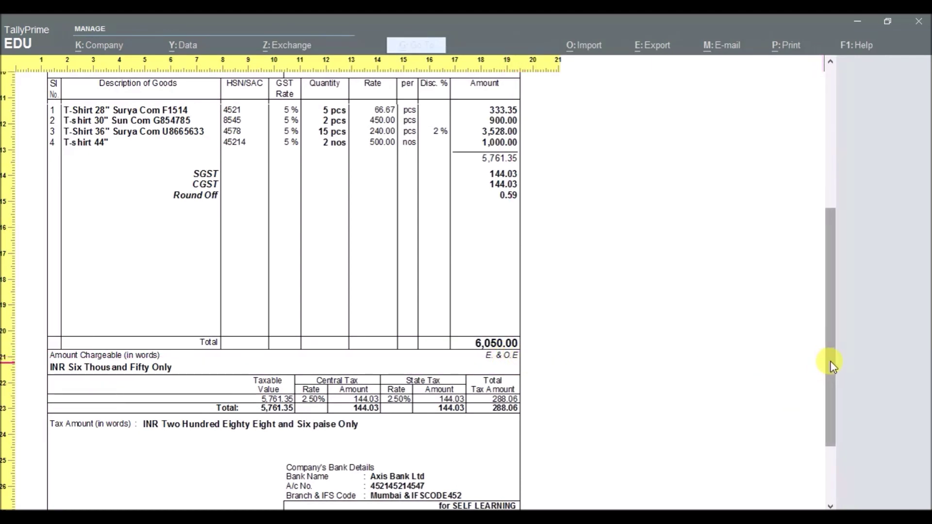
{"action": "left_click_drag", "start_coordinate": [830, 360], "coordinate": [828, 205]}
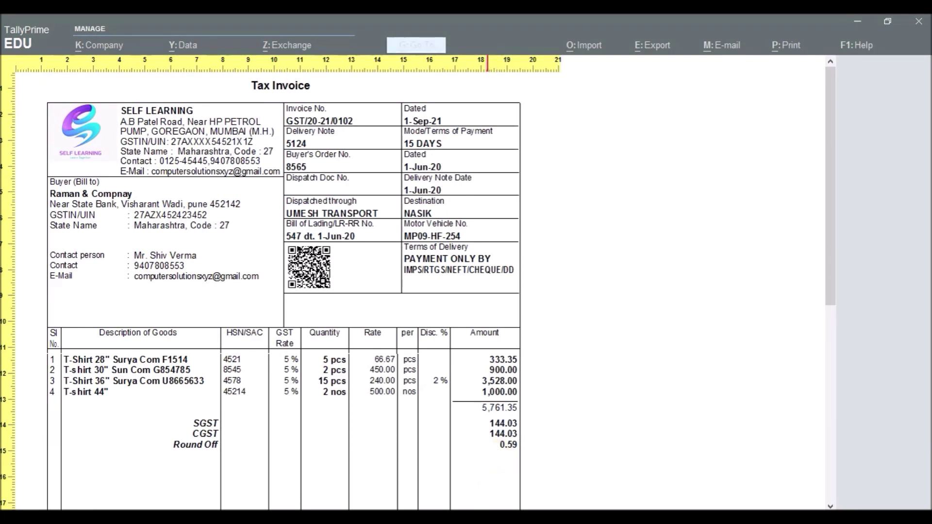
Switch to the browser showing the Self Learning YouTube channel's videos.
{"action": "left_click", "coordinate": [486, 516]}
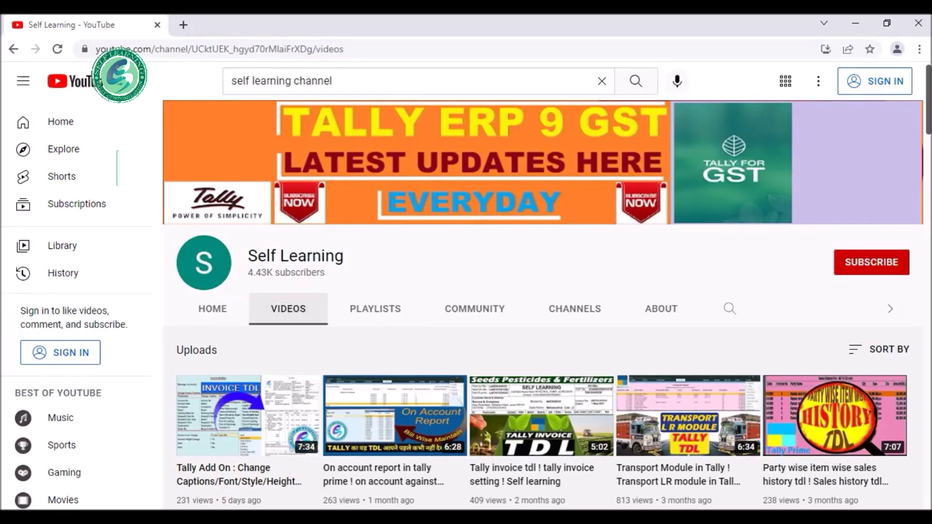